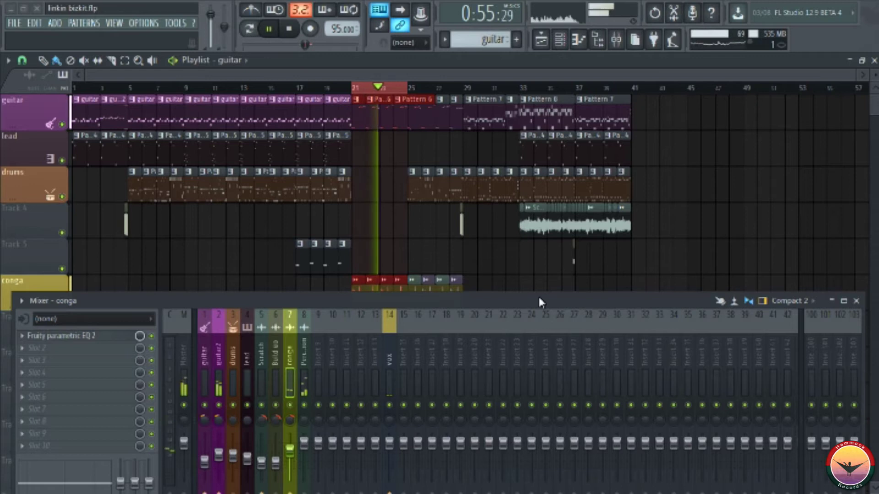
Step: Stop playback, move the mixer higher over the playlist, and solo the conga channel with its Fruity Parametric EQ 2 open while the loop plays
key(space)
drag(539, 296, 555, 255)
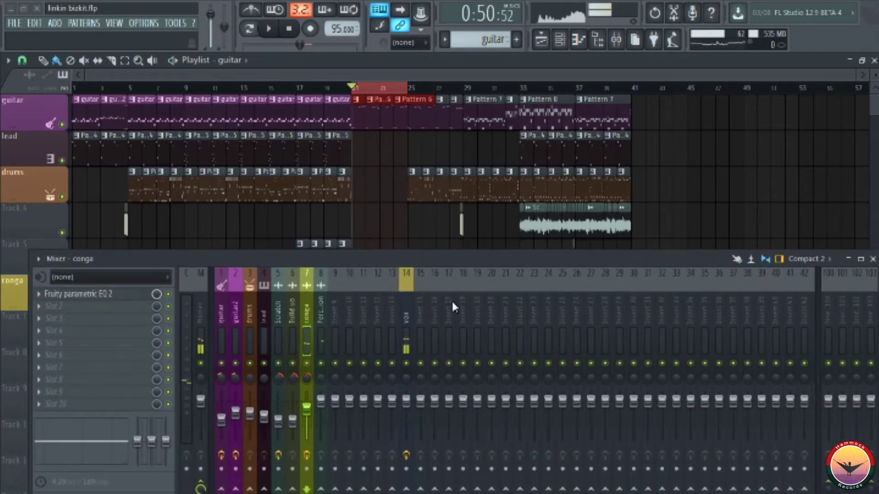
right_click(307, 363)
key(space)
click(84, 295)
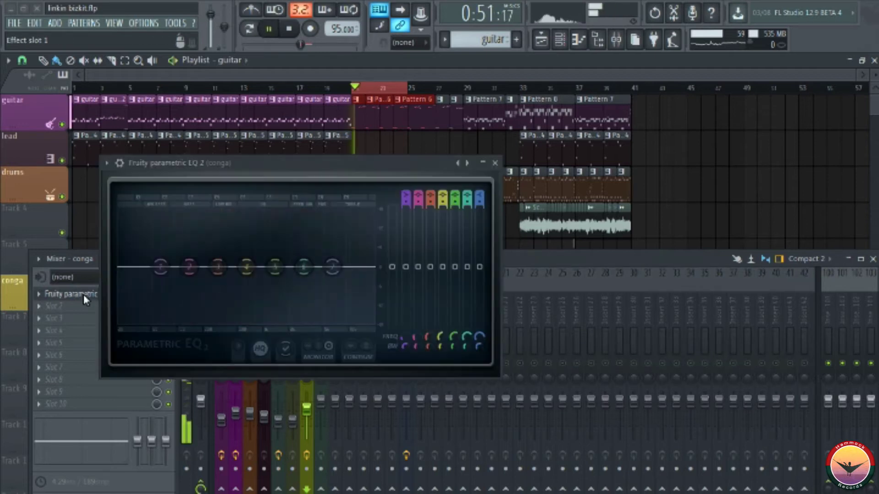
Step: Boost the conga's lows with the band 1 low shelf by about 3.4 dB at 375 Hz, and close the EQ
drag(250, 211, 240, 215)
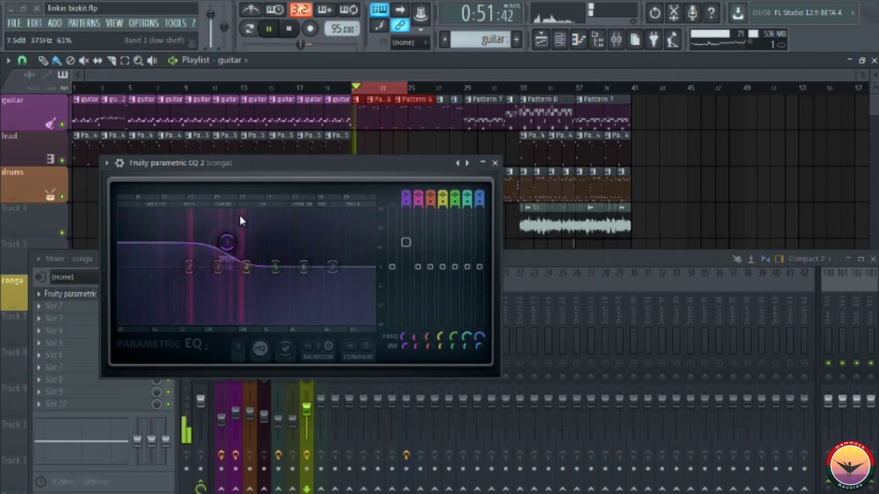
mouse_move(402, 251)
mouse_down()
mouse_move(406, 269)
mouse_move(402, 259)
mouse_up()
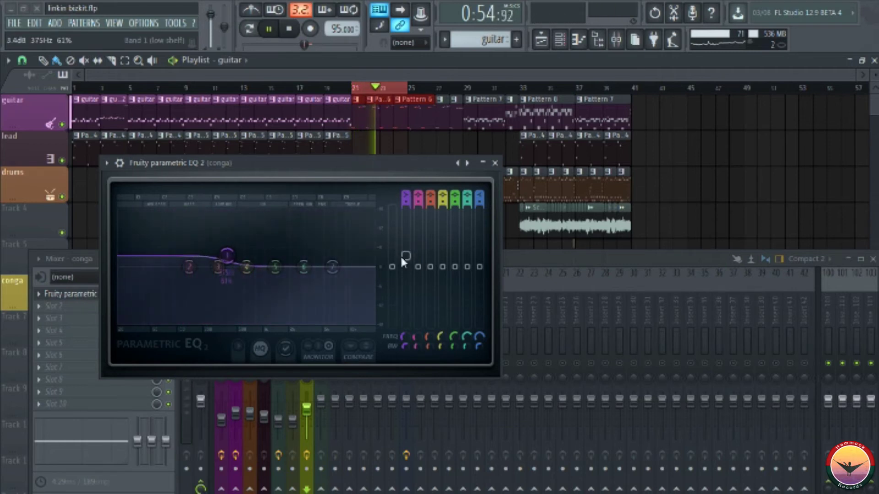
click(495, 163)
key(space)
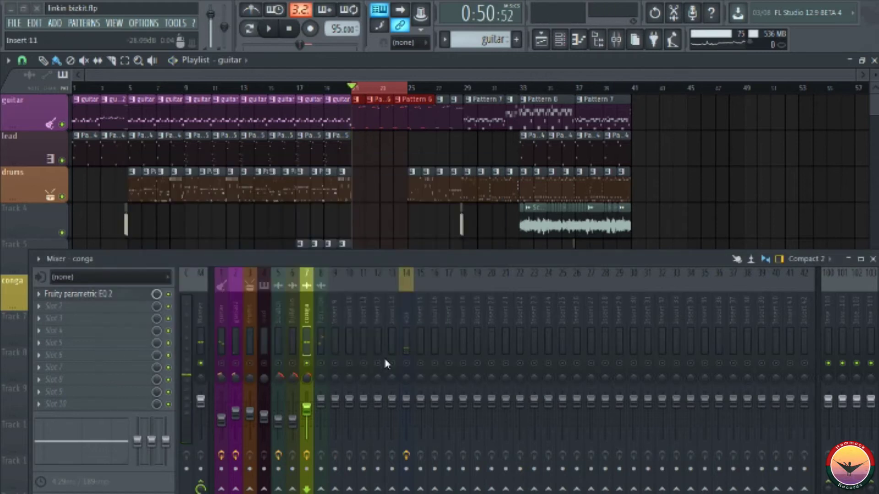
Step: Unmute the vox channel alongside the soloed conga and review the conga's EQ curve
click(406, 364)
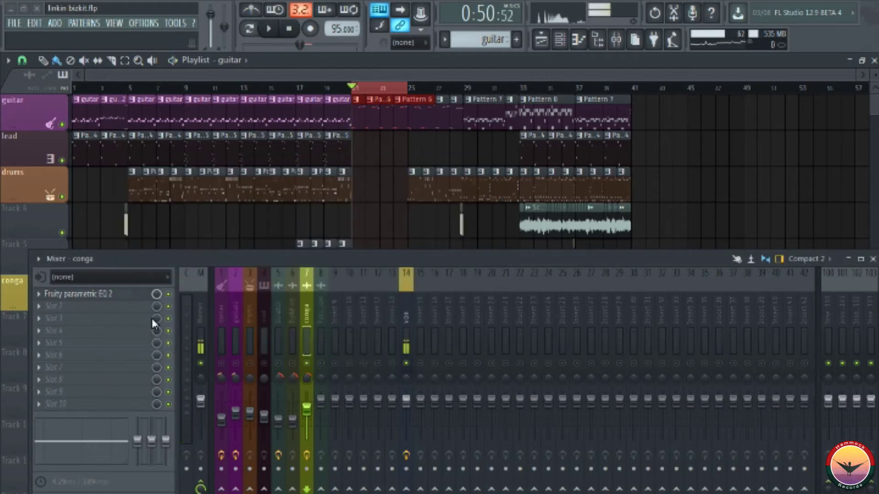
click(103, 294)
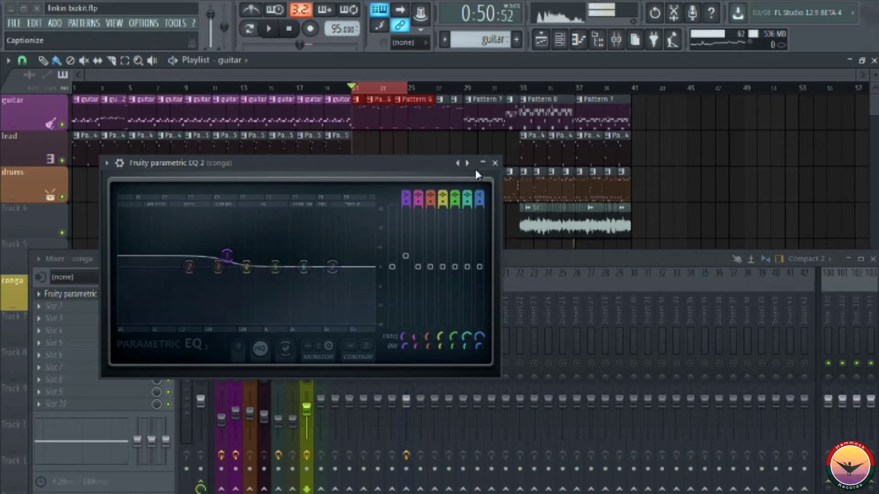
click(495, 163)
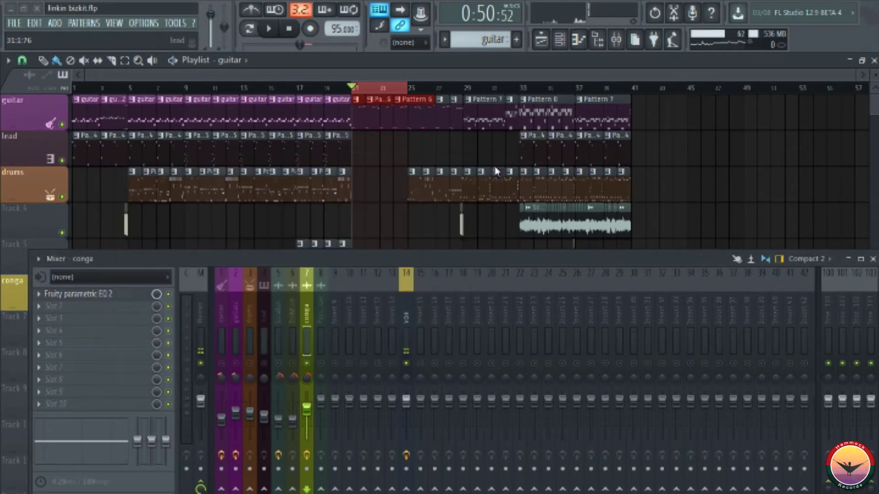
Step: Take the conga channel out of solo and play the looped section twice to hear it in the full mix
right_click(306, 365)
key(space)
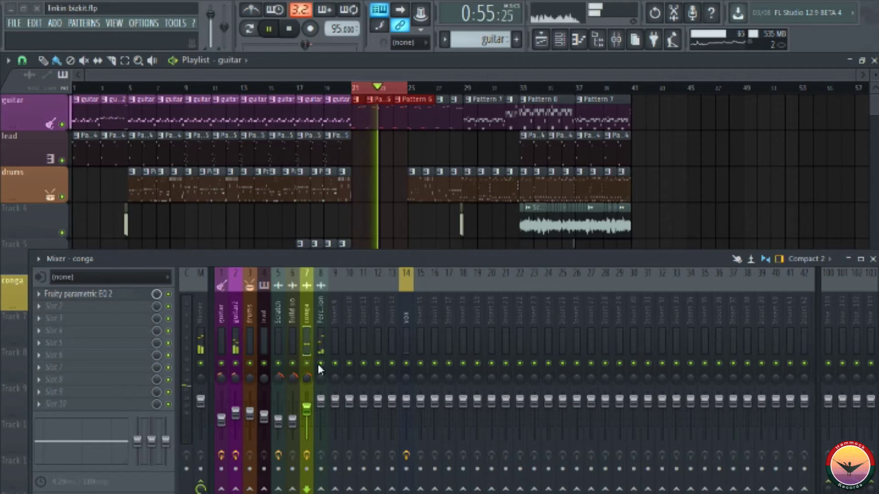
key(space)
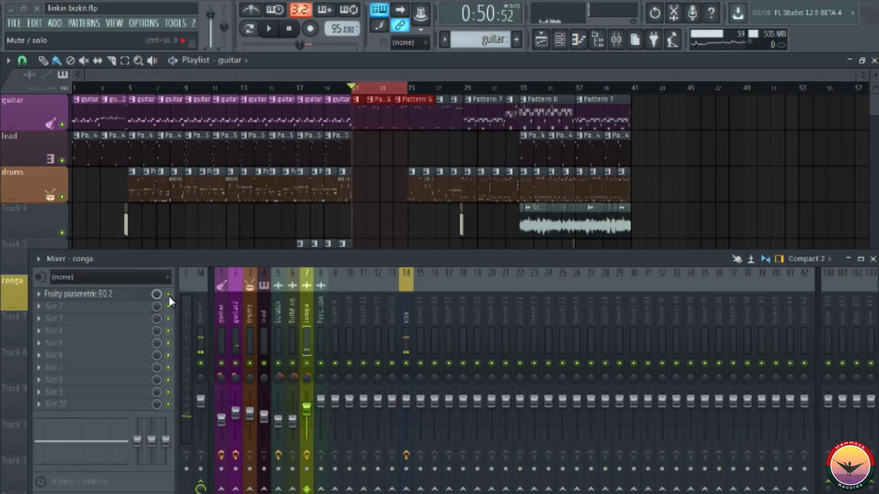
key(space)
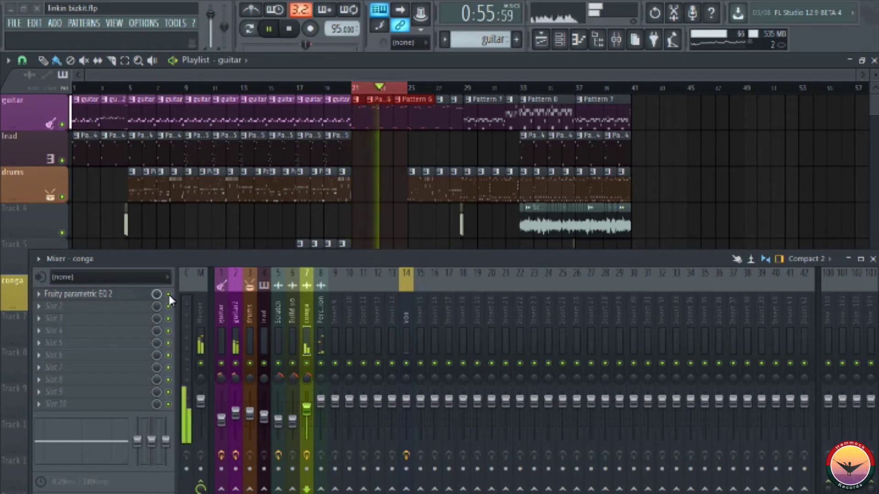
key(space)
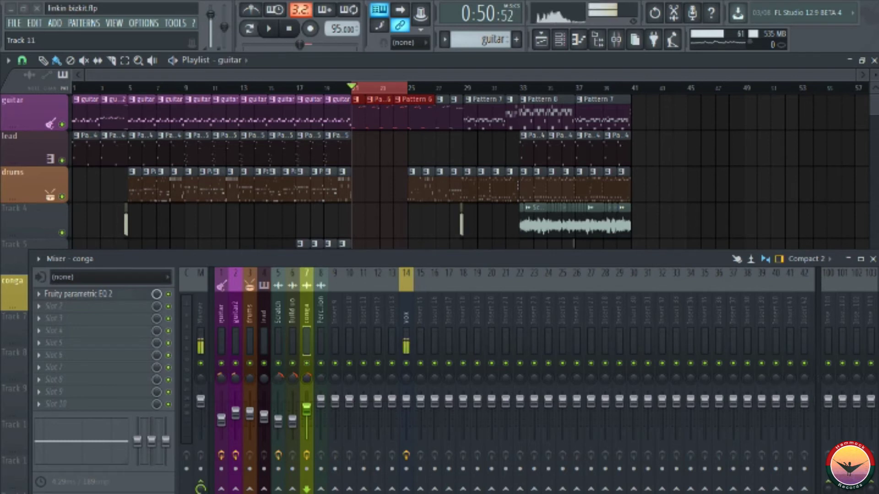
Step: Solo the guitar2 channel, play the loop, and open its second Fruity Parametric EQ 2
click(236, 347)
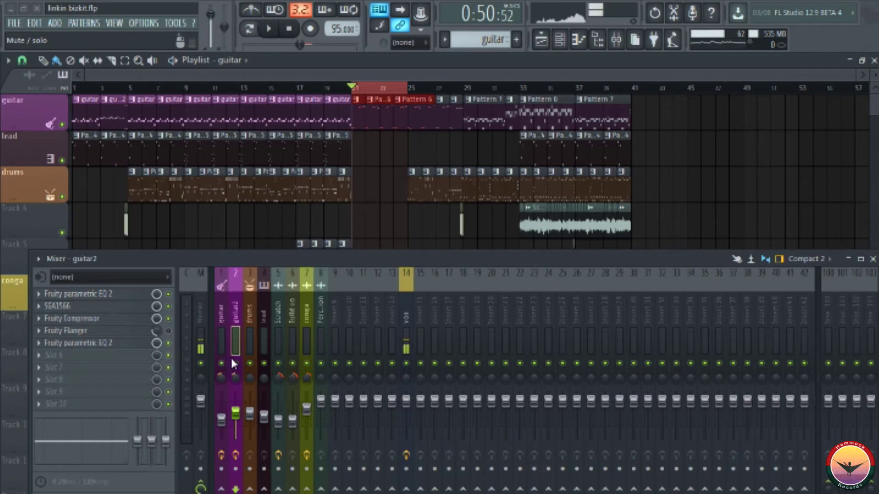
key(space)
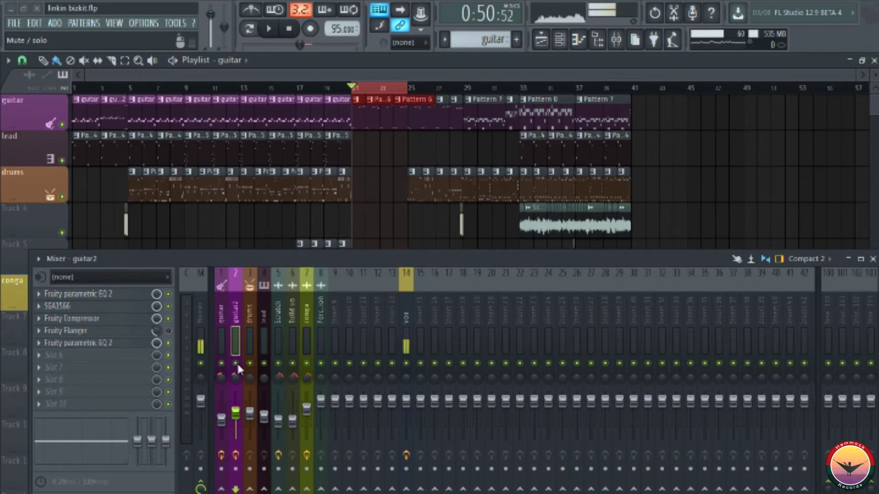
right_click(236, 363)
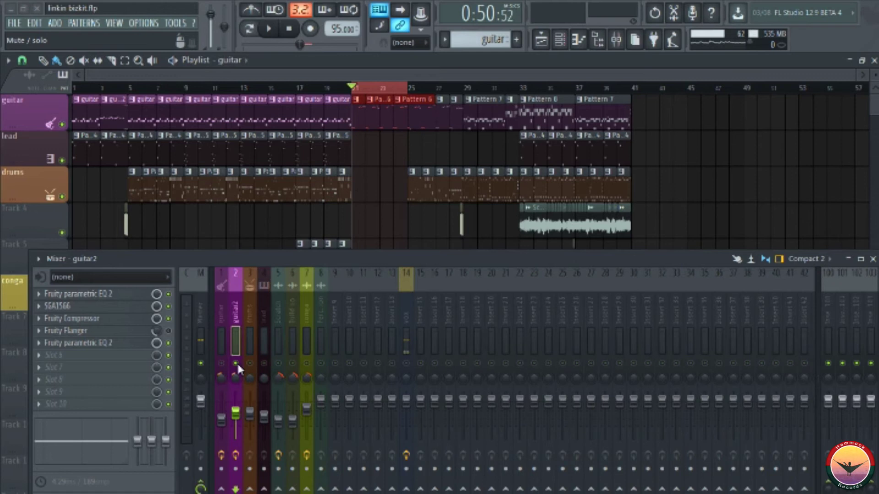
key(space)
click(106, 344)
key(space)
Step: Try cutting guitar2's highs with the band 7 high shelf at about 799 Hz, and unmute the vox channel
drag(272, 204, 196, 241)
key(space)
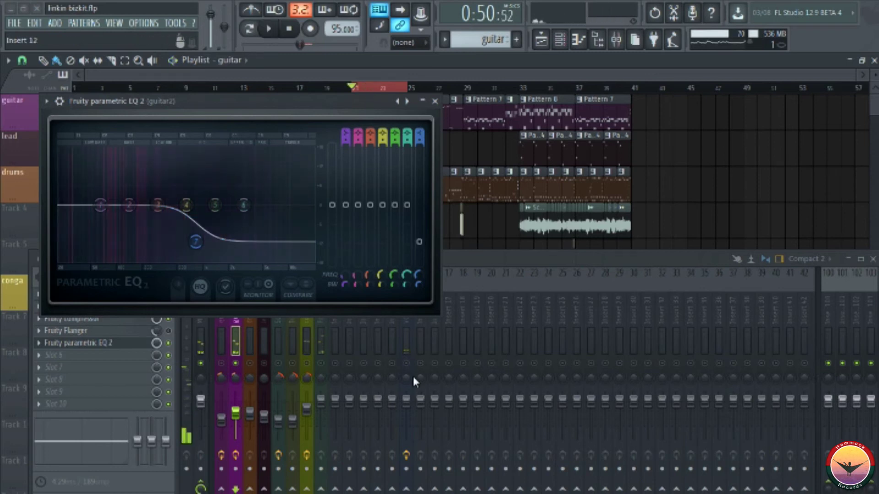
click(407, 363)
drag(200, 239, 196, 241)
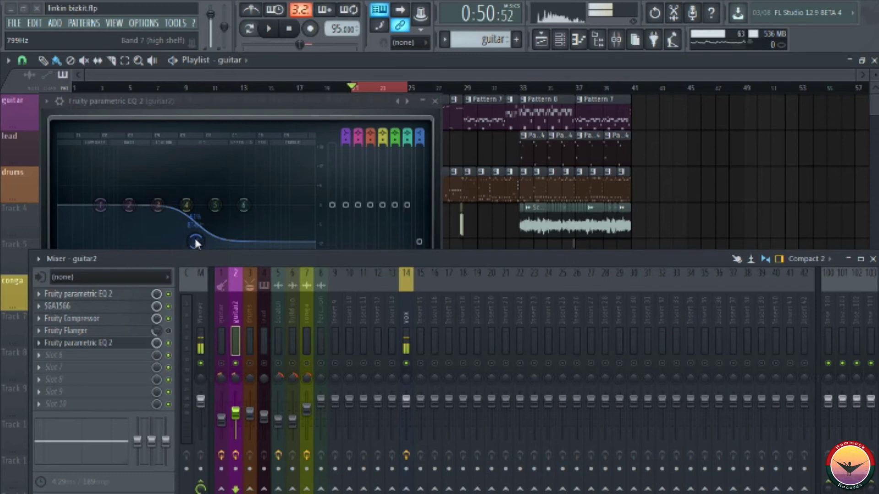
Step: Try different band 7 high-shelf positions down to -18 dB at about 1125 Hz, and reset the band to flat
drag(196, 243, 238, 215)
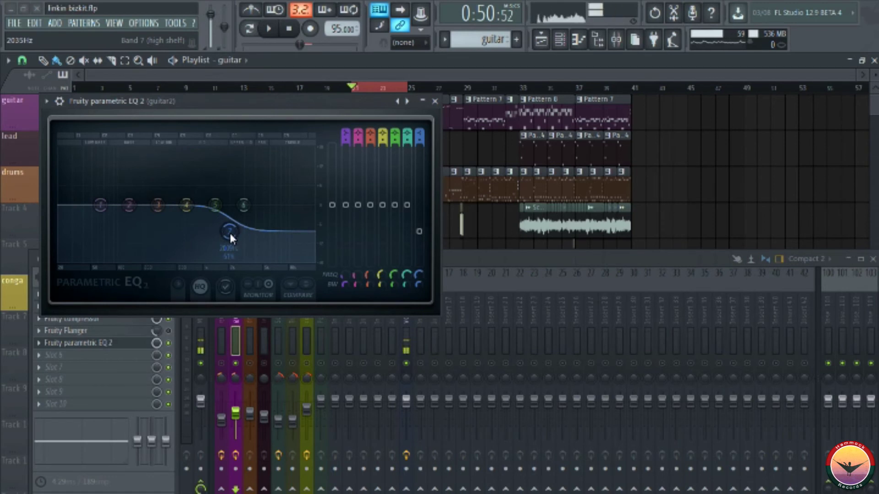
drag(230, 232, 232, 230)
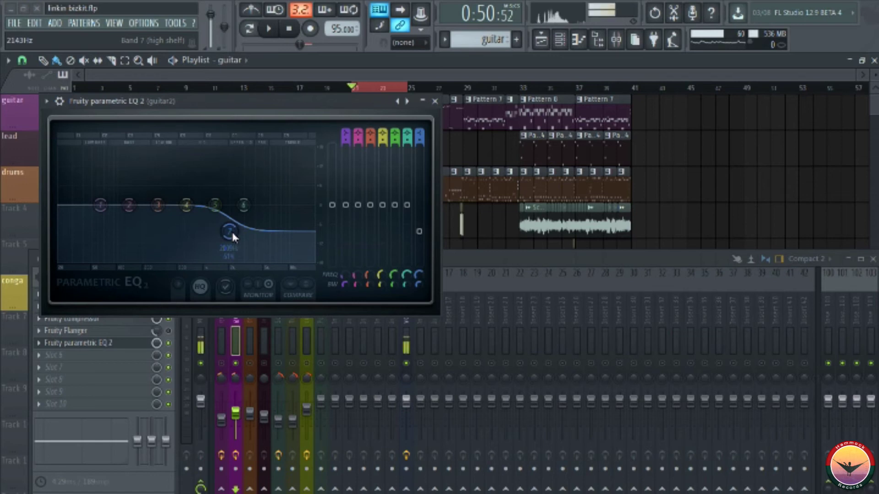
drag(232, 234, 200, 320)
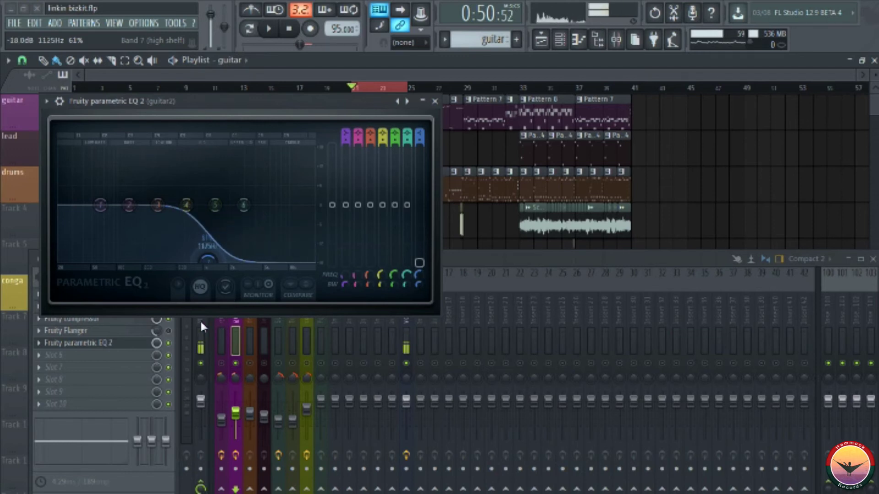
right_click(212, 266)
click(227, 281)
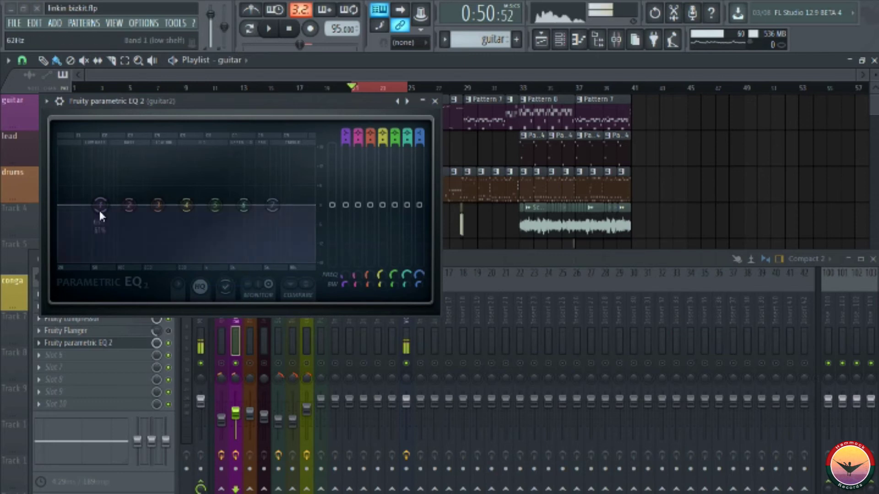
Step: Try a band 1 low-shelf cut of about -9.5 dB at 767 Hz on guitar2 during playback, and deepen it to the lowest level
key(space)
drag(98, 208, 220, 275)
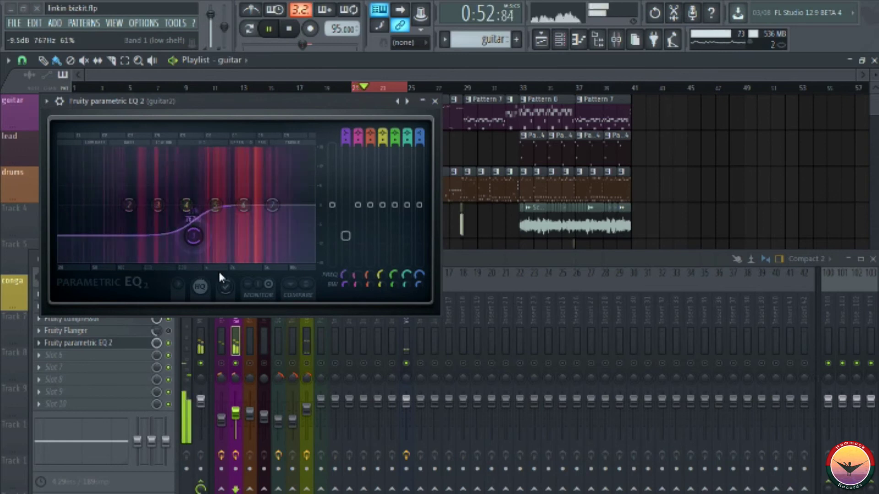
key(space)
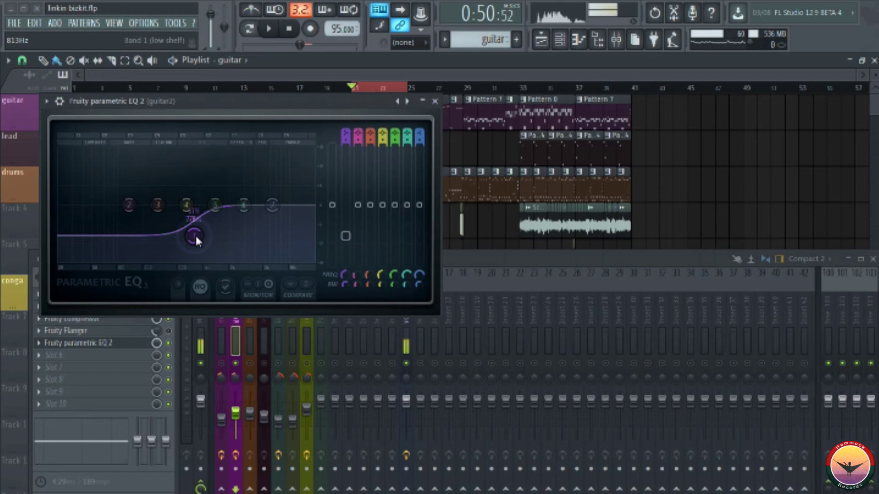
drag(195, 234, 181, 348)
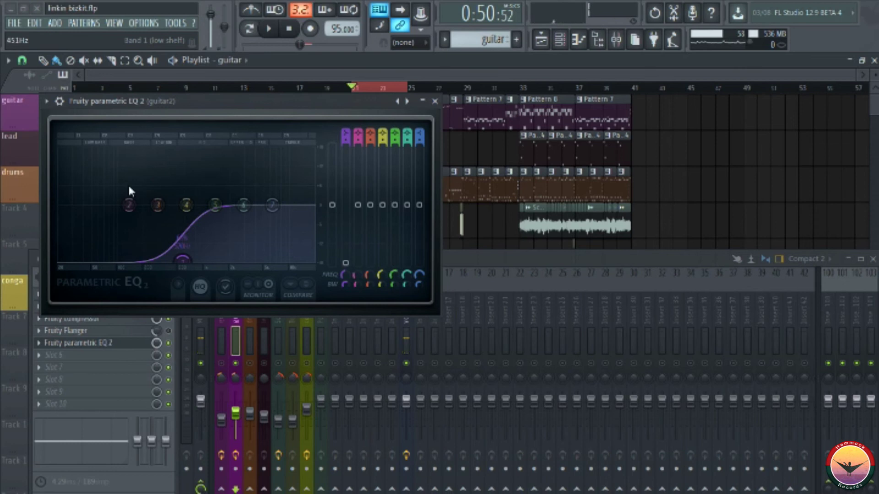
Step: Load the Default preset in guitar2's Fruity Parametric EQ 2 and close the plugin
click(47, 101)
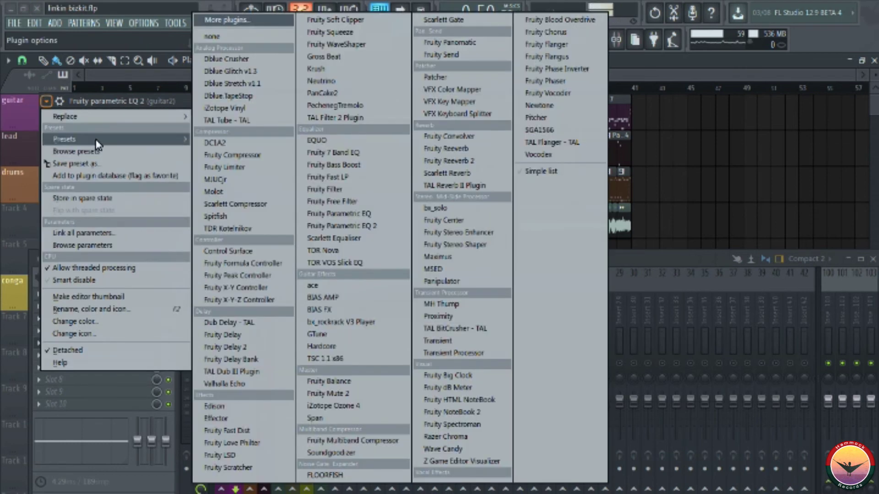
mouse_move(97, 140)
click(230, 139)
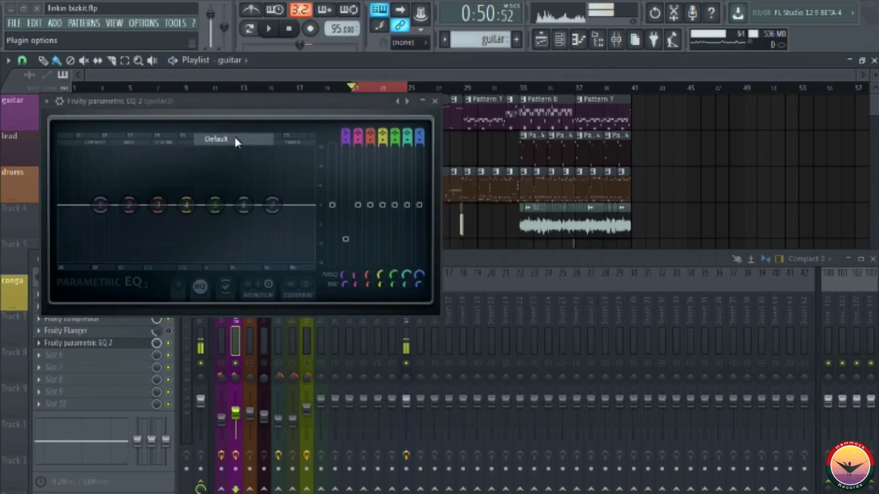
click(435, 101)
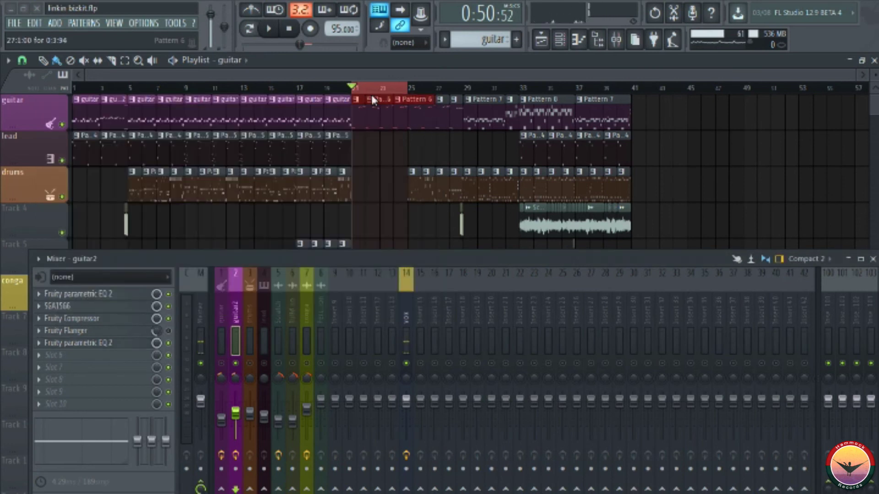
Step: Clear the playlist's loop selection, set the playback start to bar 21, and play the song with all mixer channels unmuted
double_click(363, 88)
click(355, 88)
key(space)
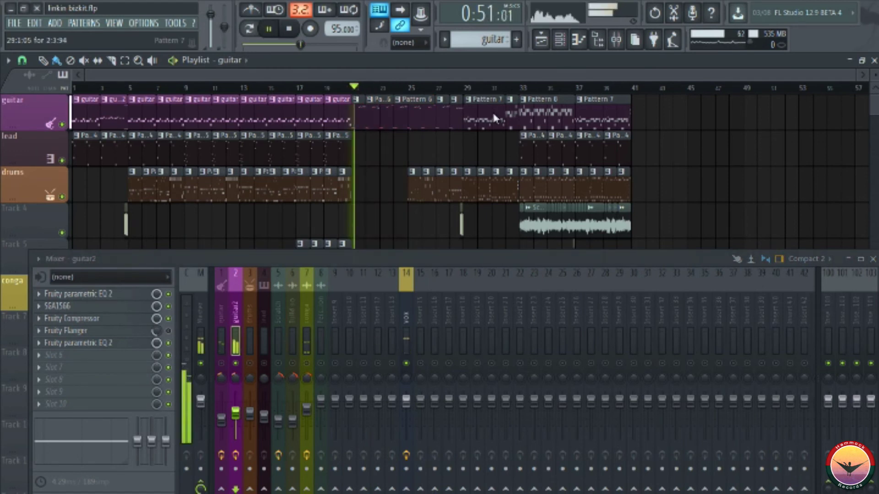
key(space)
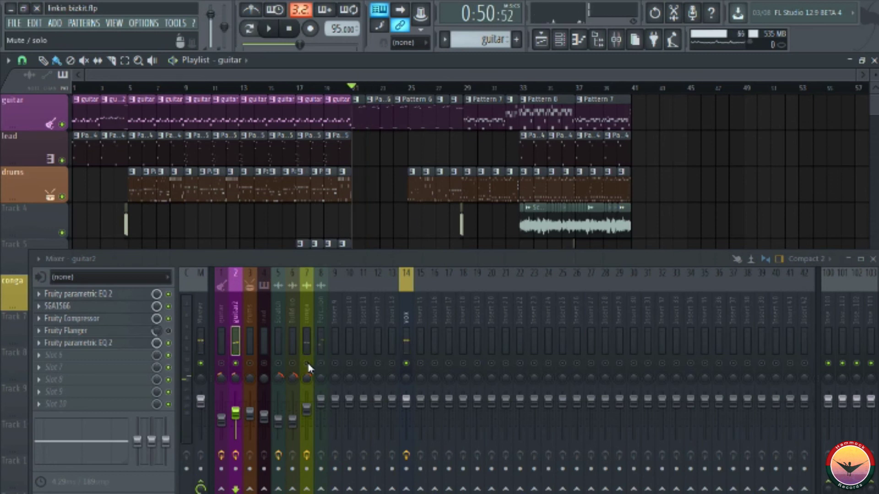
key(space)
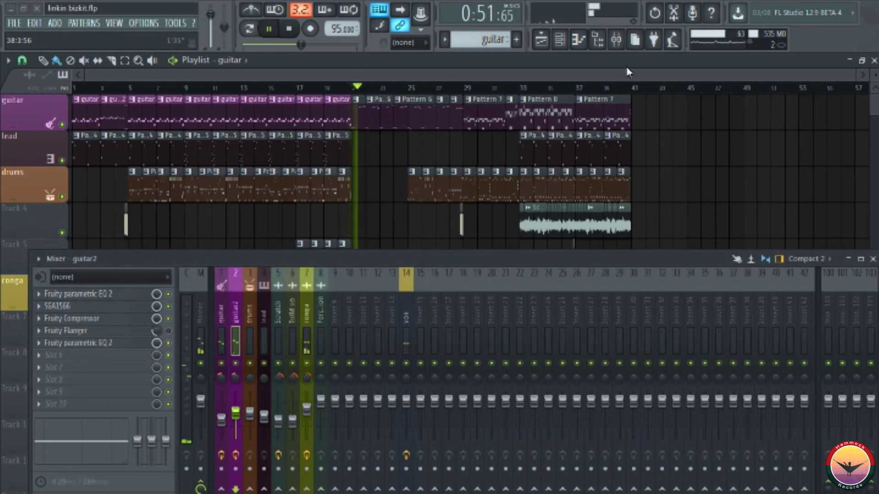